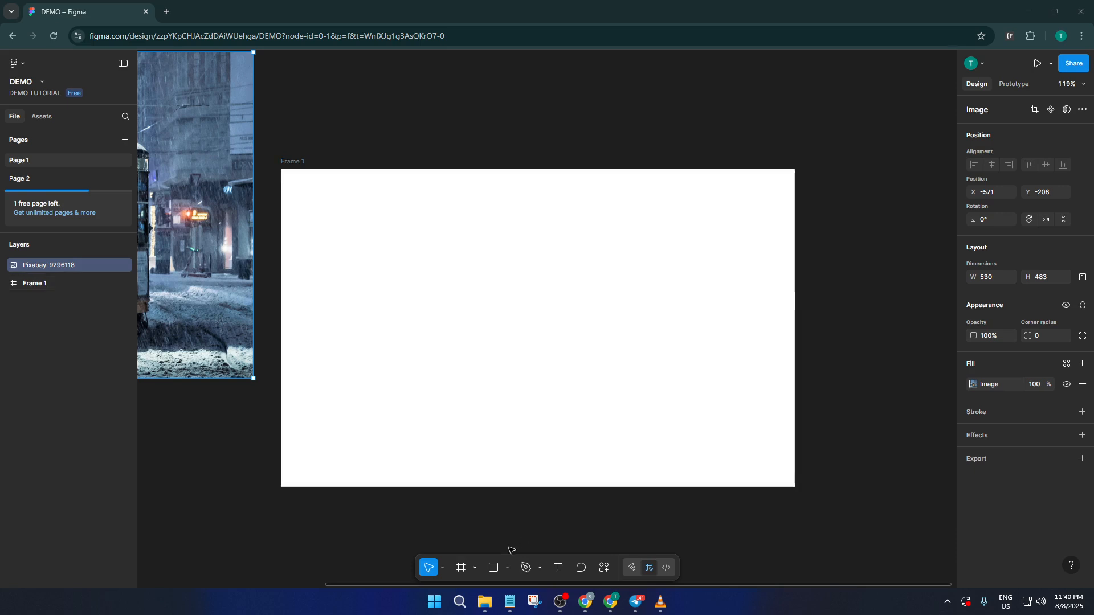
# Step: Draw a rectangle about 511 × 296 inside Frame 1 and move it to roughly the middle of the frame
pyautogui.click(501, 564)
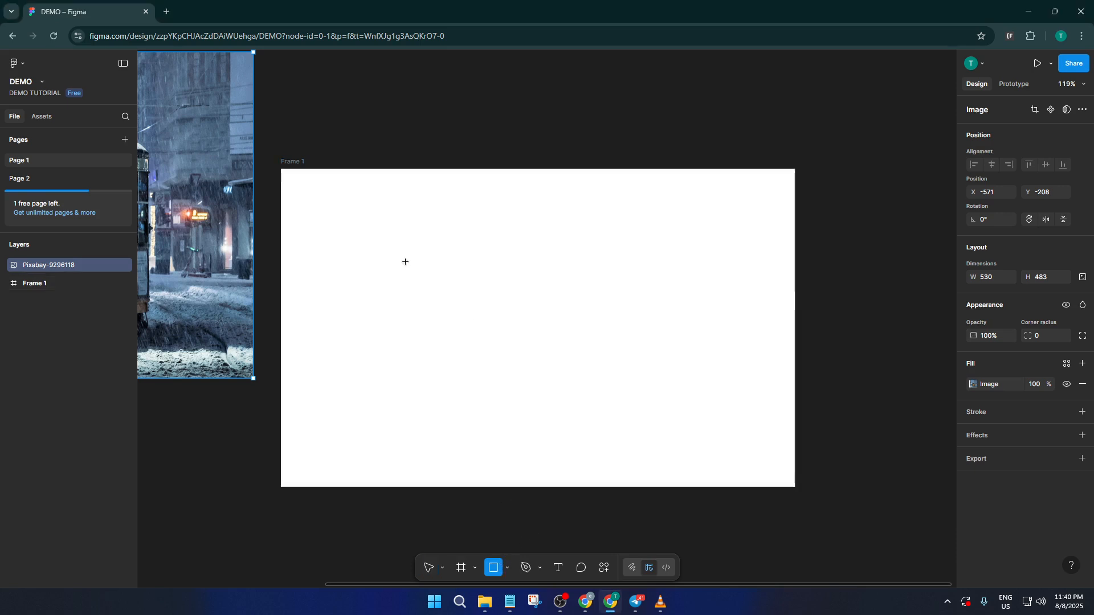
pyautogui.moveTo(395, 248); pyautogui.dragTo(741, 449)
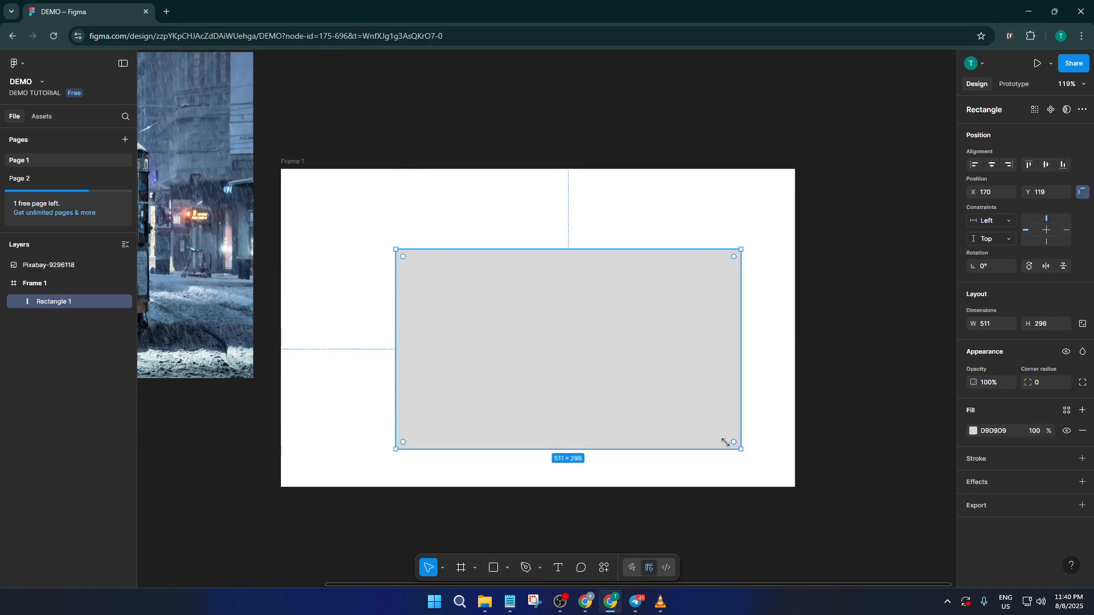
pyautogui.moveTo(647, 387); pyautogui.dragTo(608, 366)
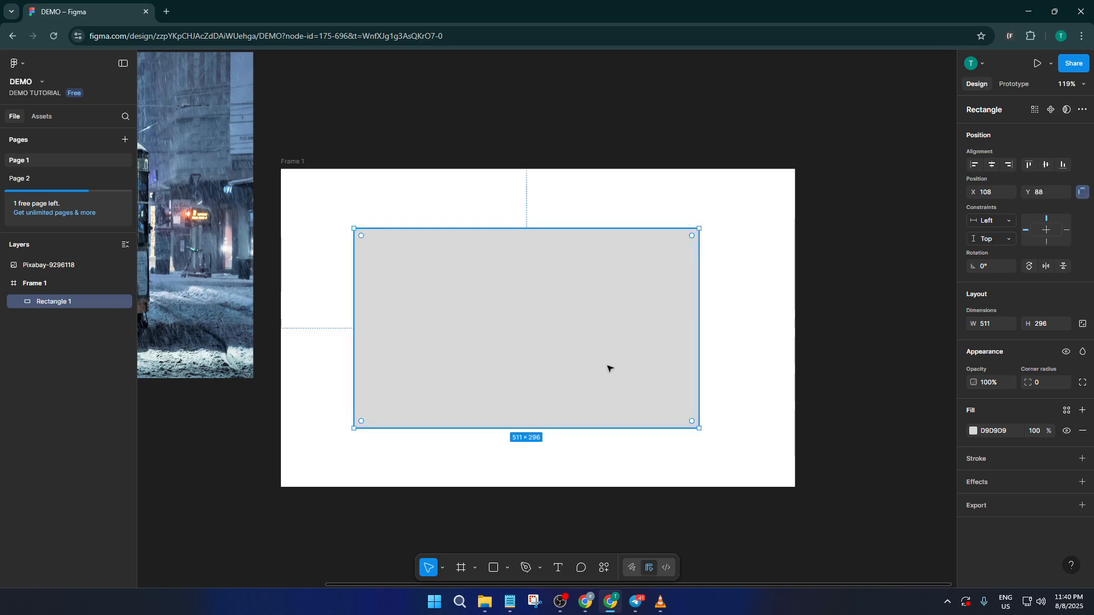
pyautogui.click(826, 274)
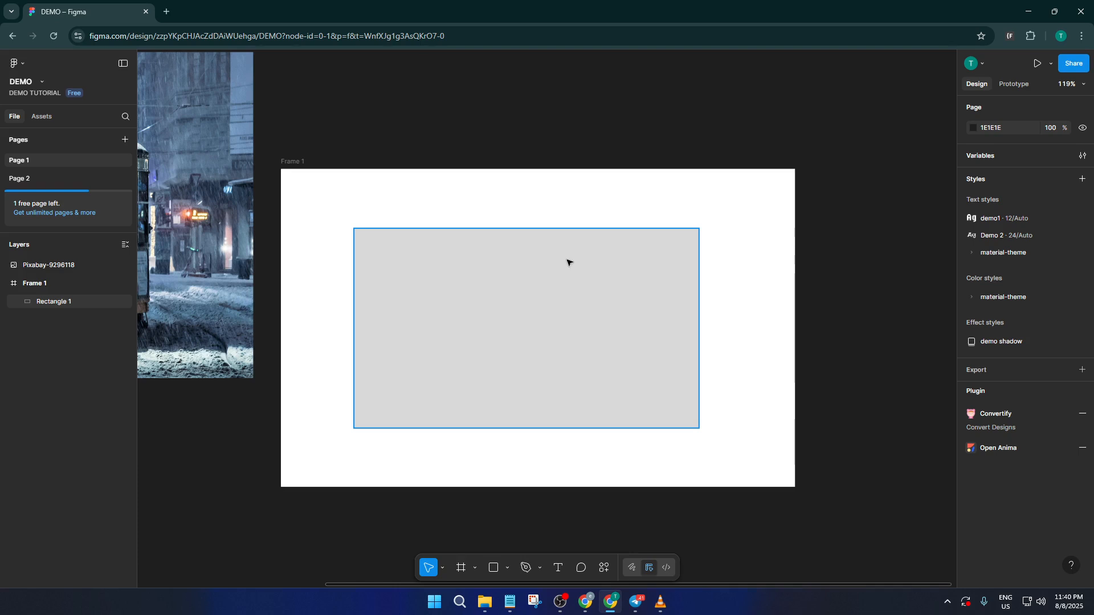
# Step: Draw a rectangle about 183 × 59 across the large rectangle's upper edge and place a copy of it across the lower edge
pyautogui.click(493, 568)
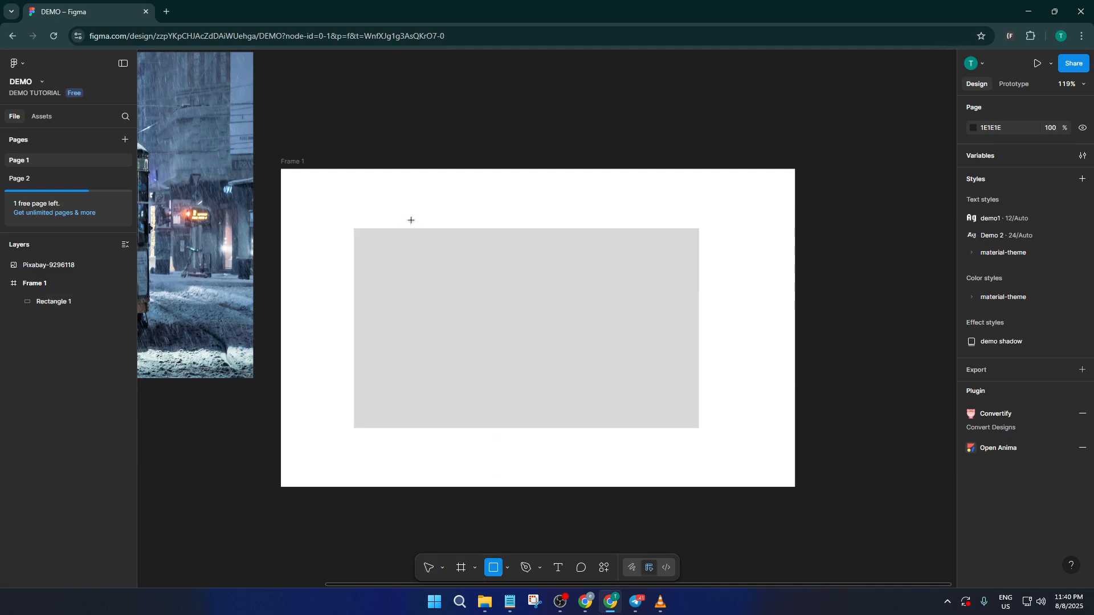
pyautogui.moveTo(410, 220)
pyautogui.mouseDown()
pyautogui.moveTo(534, 261)
pyautogui.moveTo(493, 249)
pyautogui.moveTo(609, 436)
pyautogui.moveTo(621, 438)
pyautogui.moveTo(618, 430)
pyautogui.mouseUp()
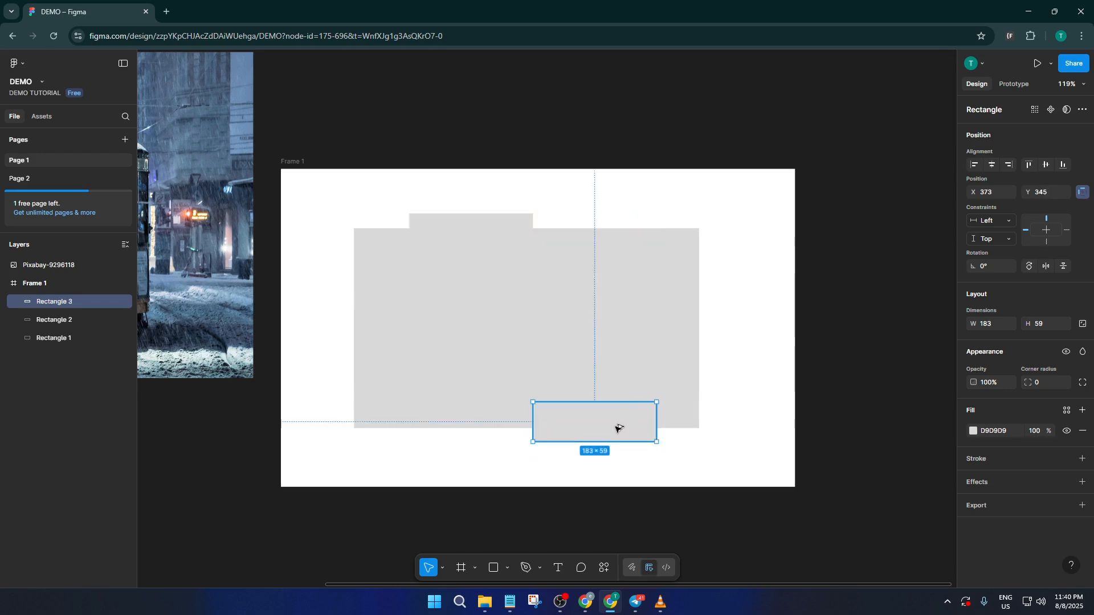
# Step: Change the fill of both small rectangles to dark red 581313
pyautogui.click(496, 225)
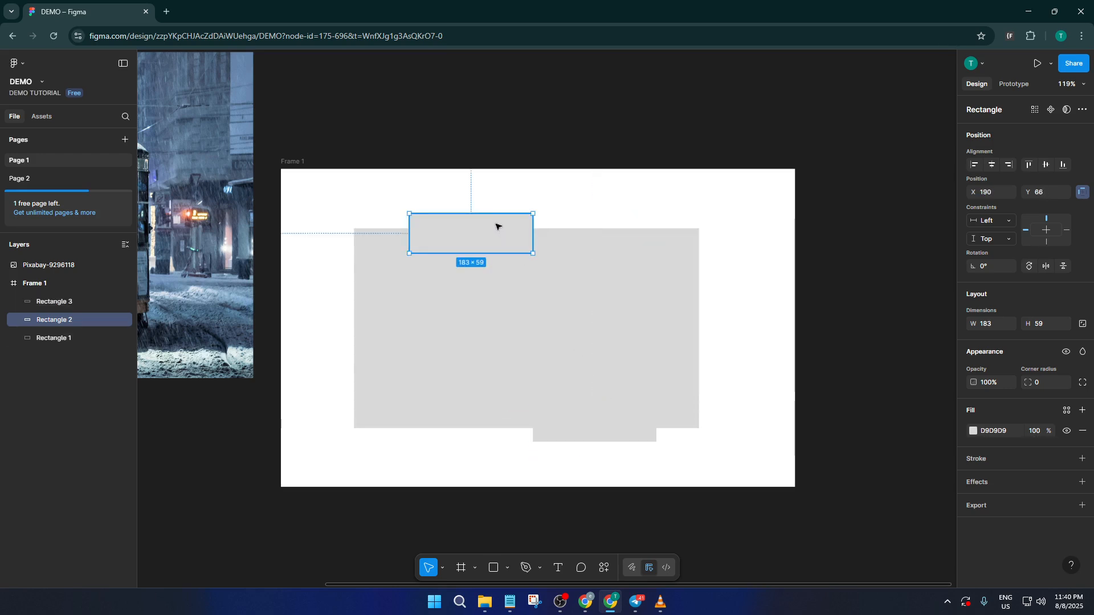
pyautogui.keyDown('shift'); pyautogui.click(596, 437); pyautogui.keyUp('shift')
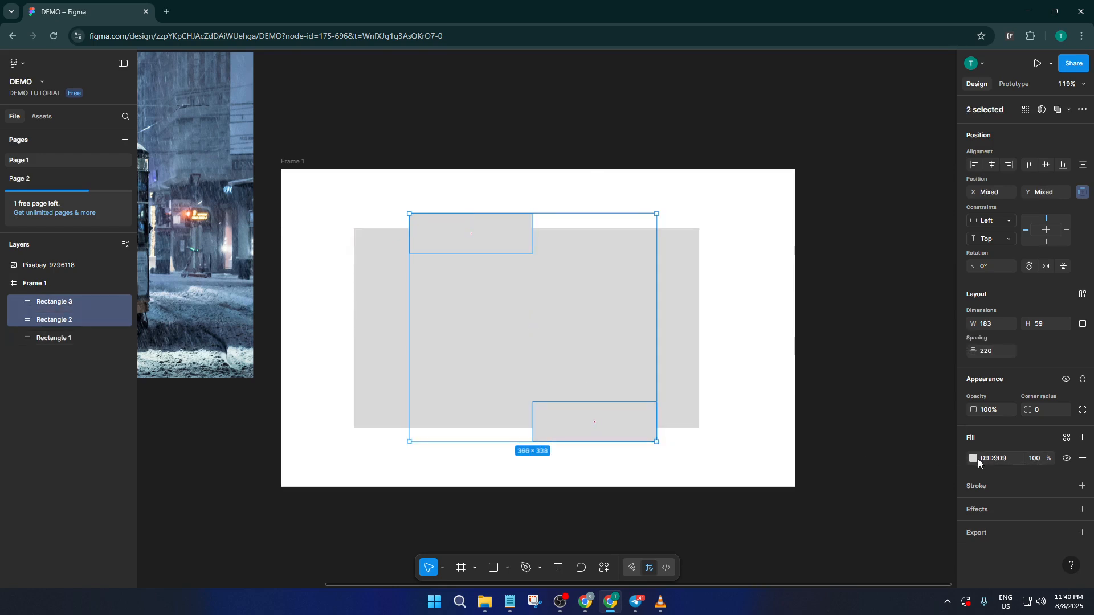
pyautogui.click(978, 459)
pyautogui.click(922, 440)
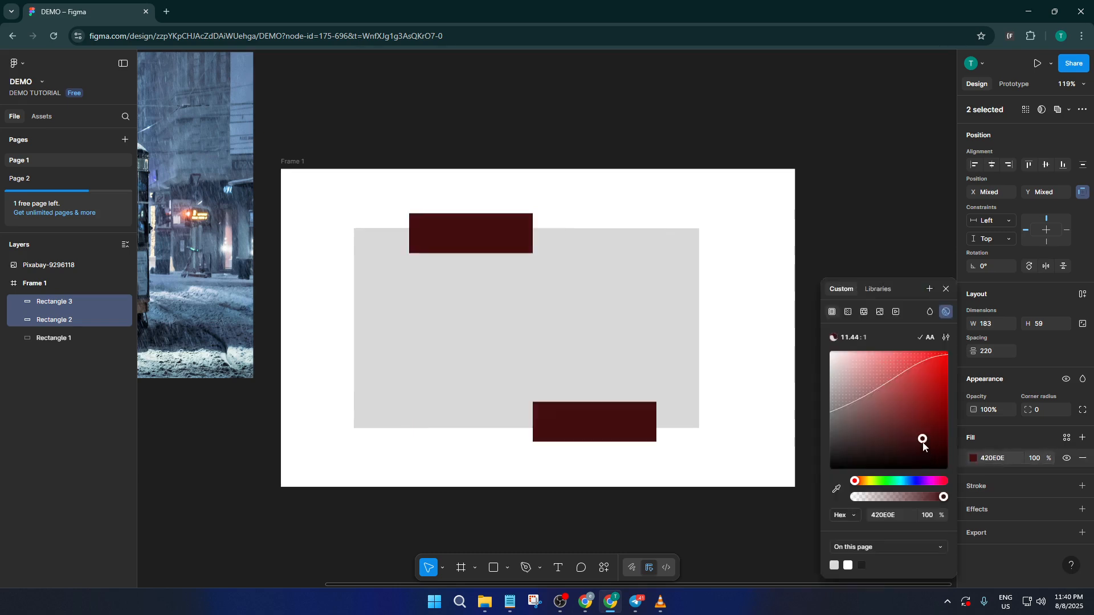
pyautogui.moveTo(923, 442); pyautogui.dragTo(923, 428)
pyautogui.click(751, 309)
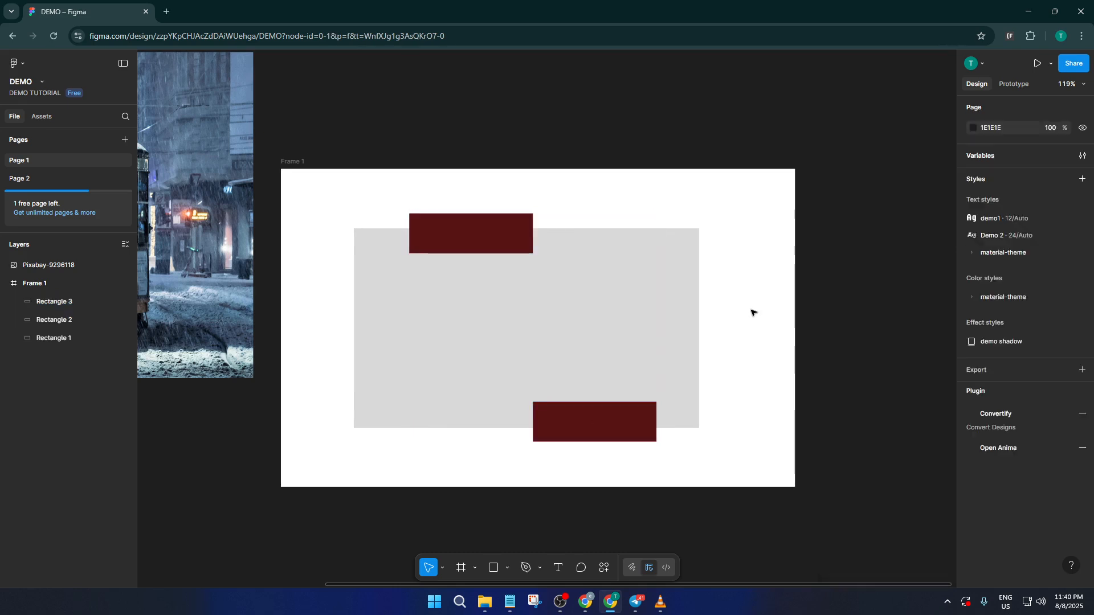
# Step: Subtract the two red rectangles from the large grey one and set the combined shape's corner radius to 12
pyautogui.click(499, 233)
pyautogui.keyDown('shift'); pyautogui.click(525, 259); pyautogui.keyUp('shift')
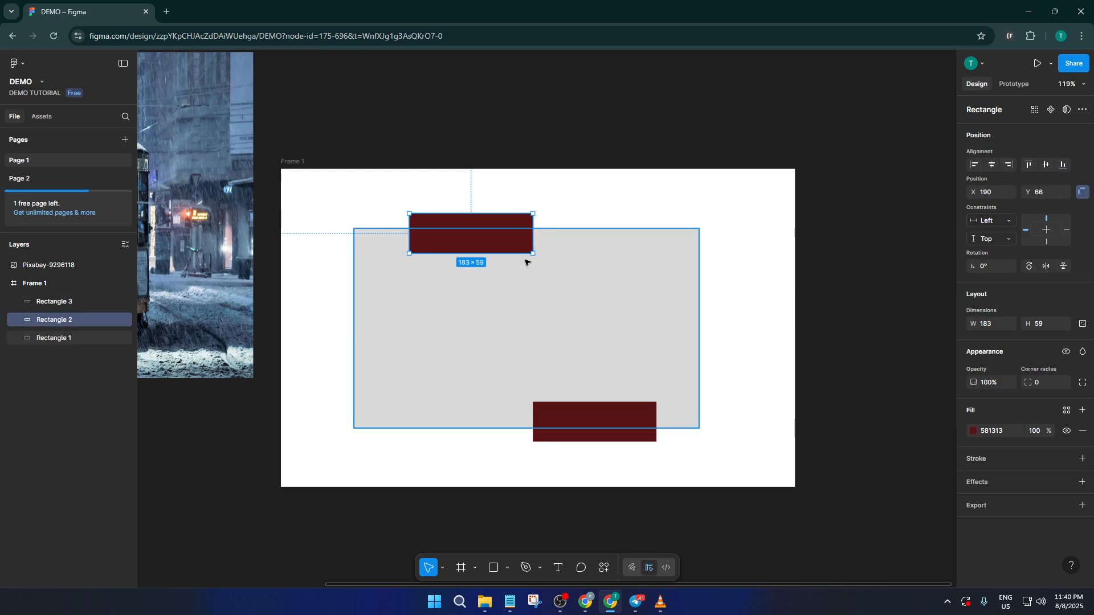
pyautogui.keyDown('shift'); pyautogui.click(603, 436); pyautogui.keyUp('shift')
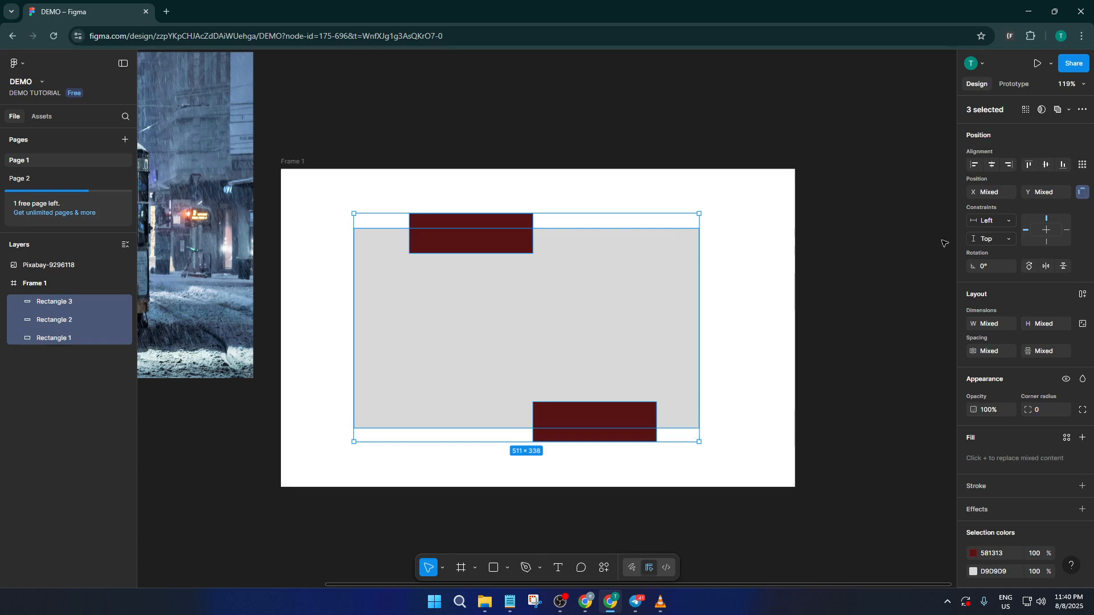
pyautogui.click(1068, 111)
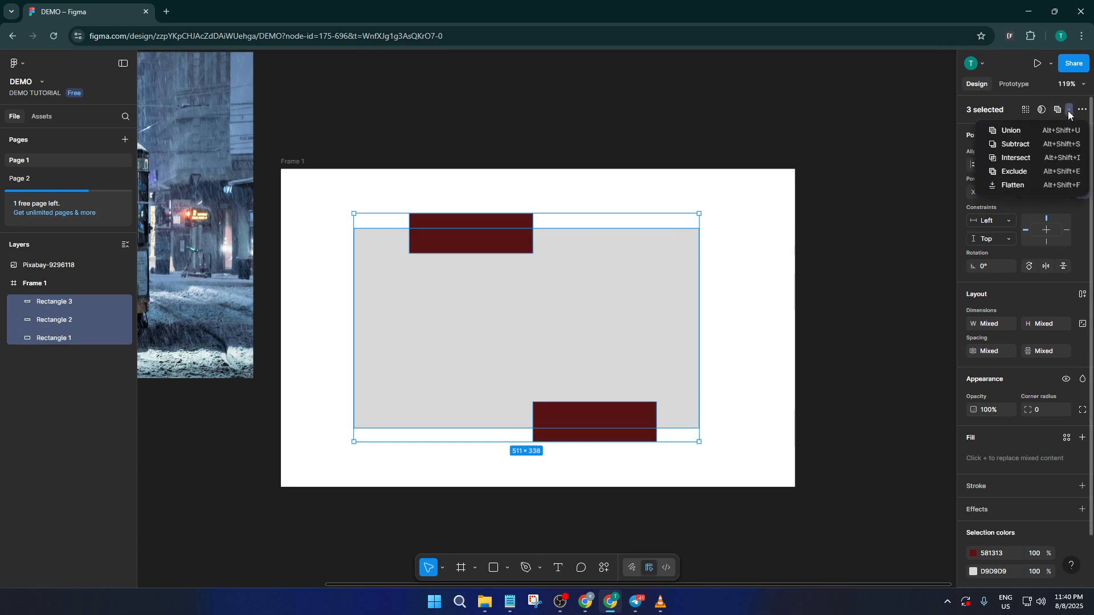
pyautogui.click(1035, 144)
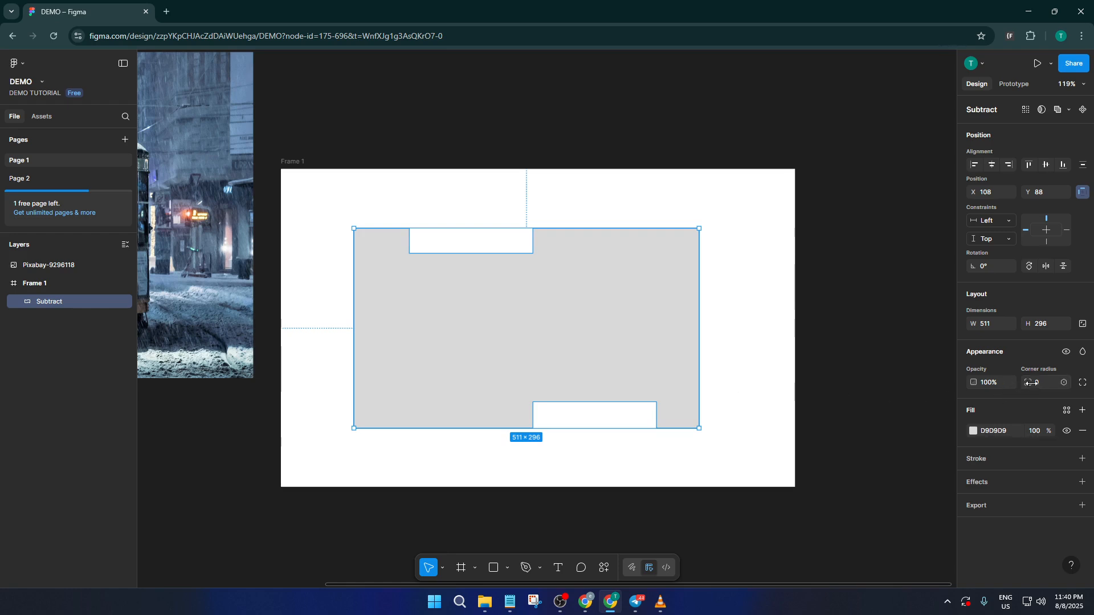
pyautogui.moveTo(1031, 383); pyautogui.dragTo(70, 389)
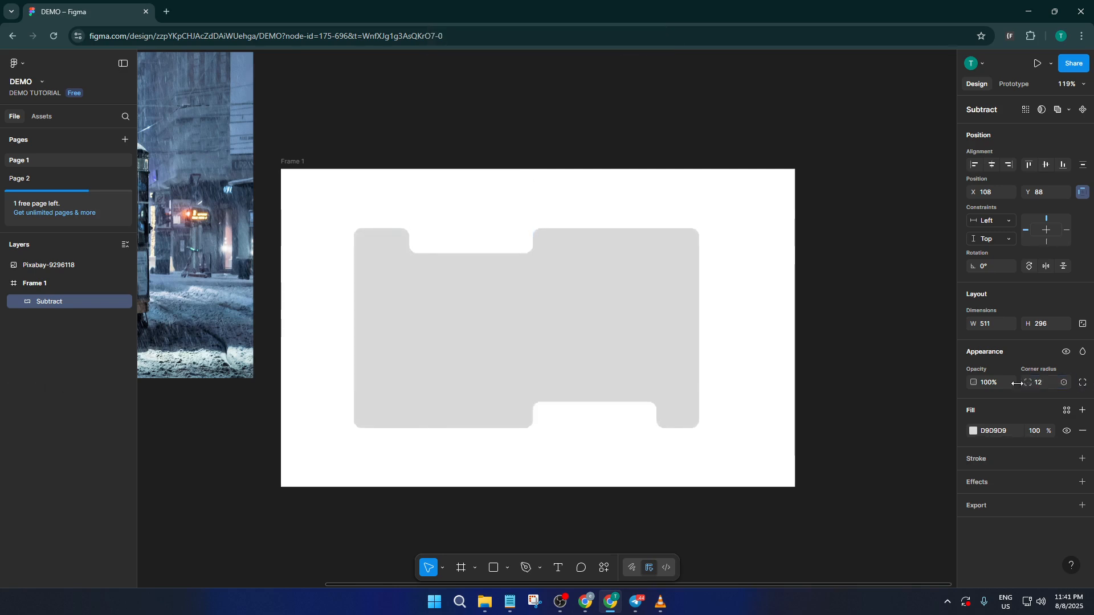
pyautogui.click(797, 363)
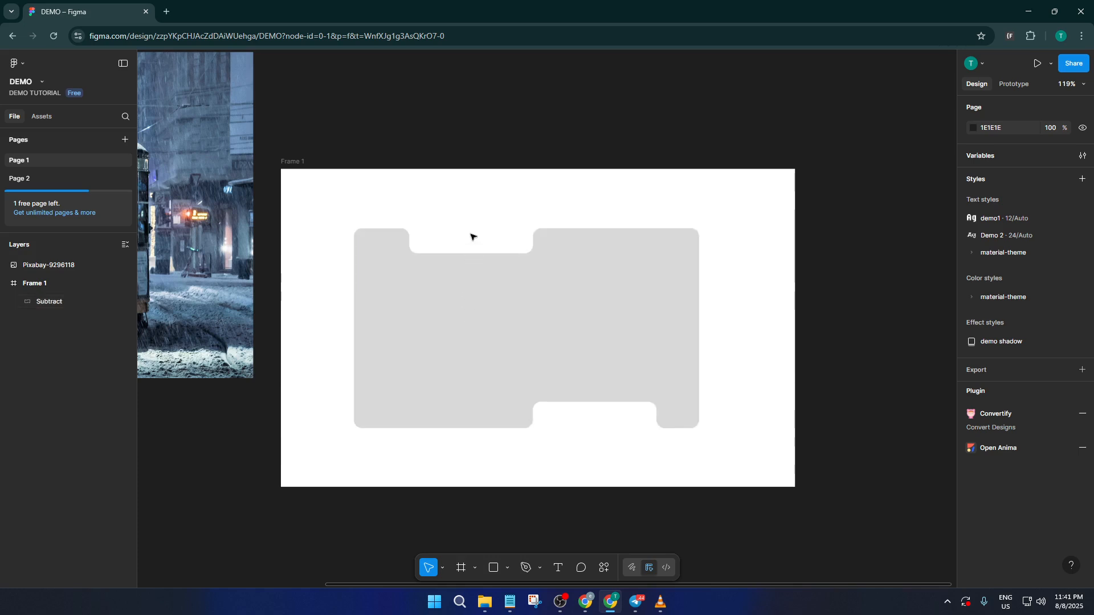
# Step: Duplicate the upper cutout rectangle inside the Subtract shape and place copies across the grey shape's right and left edges
pyautogui.click(19, 300)
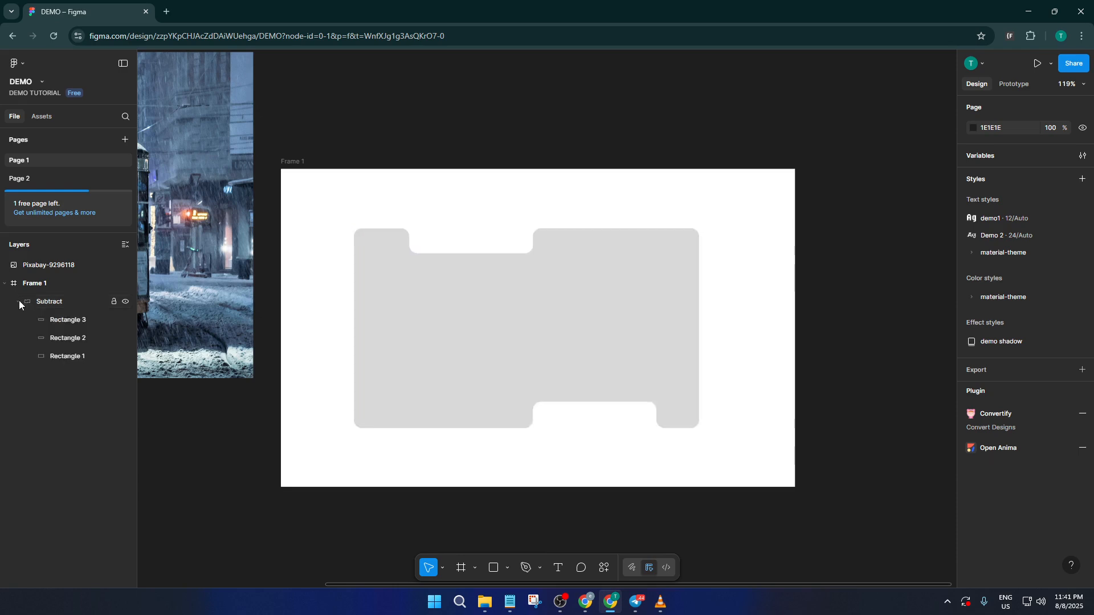
pyautogui.click(57, 336)
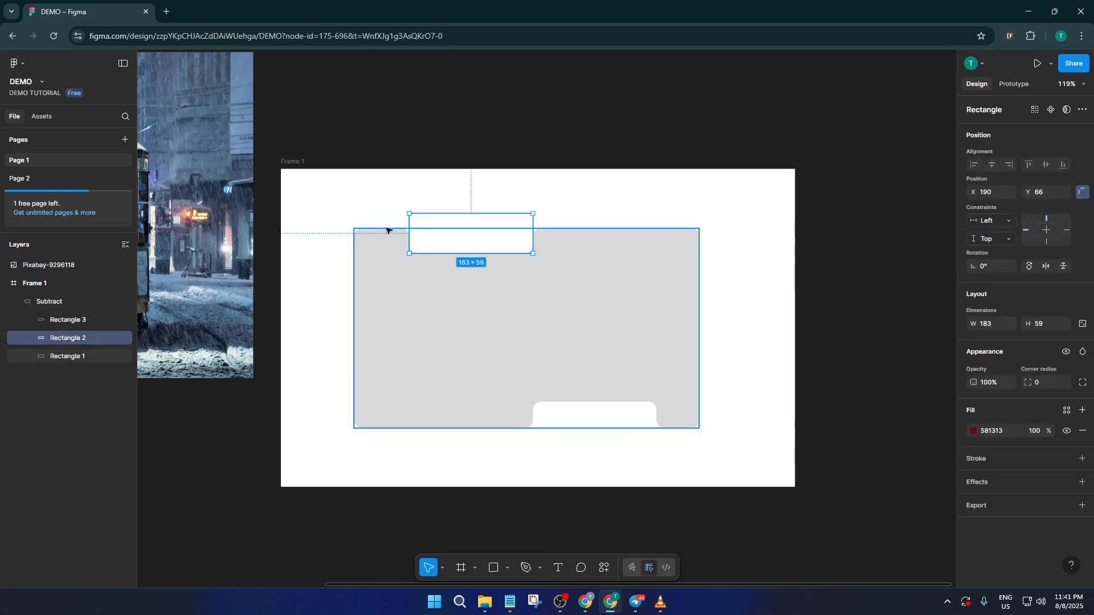
pyautogui.moveTo(454, 237); pyautogui.dragTo(666, 276)
pyautogui.click(775, 350)
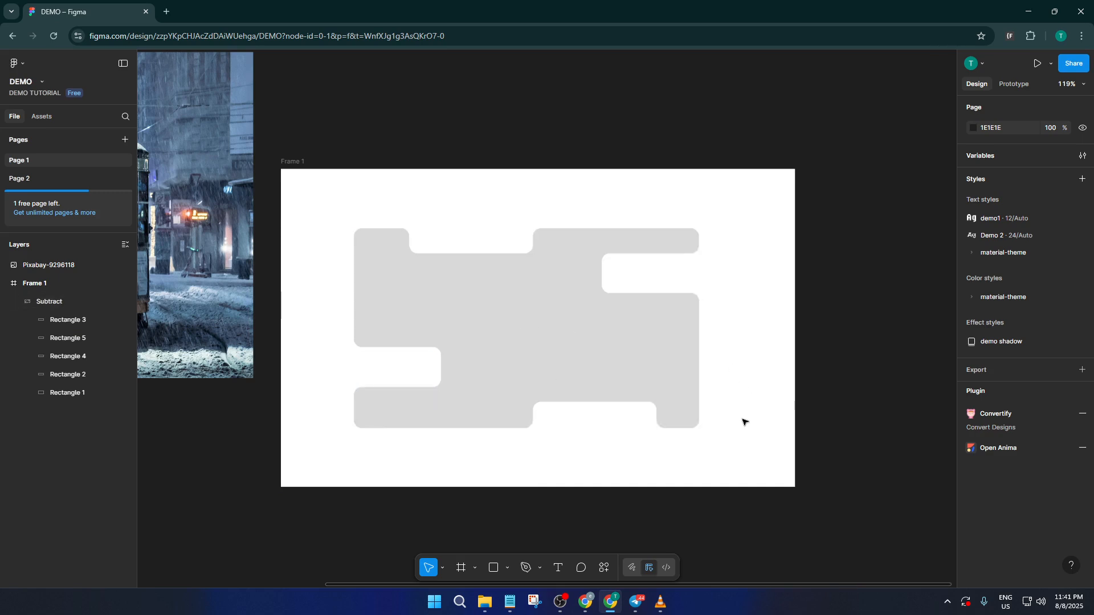
# Step: Group the Subtract shape with its four rounded cutouts
pyautogui.moveTo(741, 439); pyautogui.dragTo(355, 224)
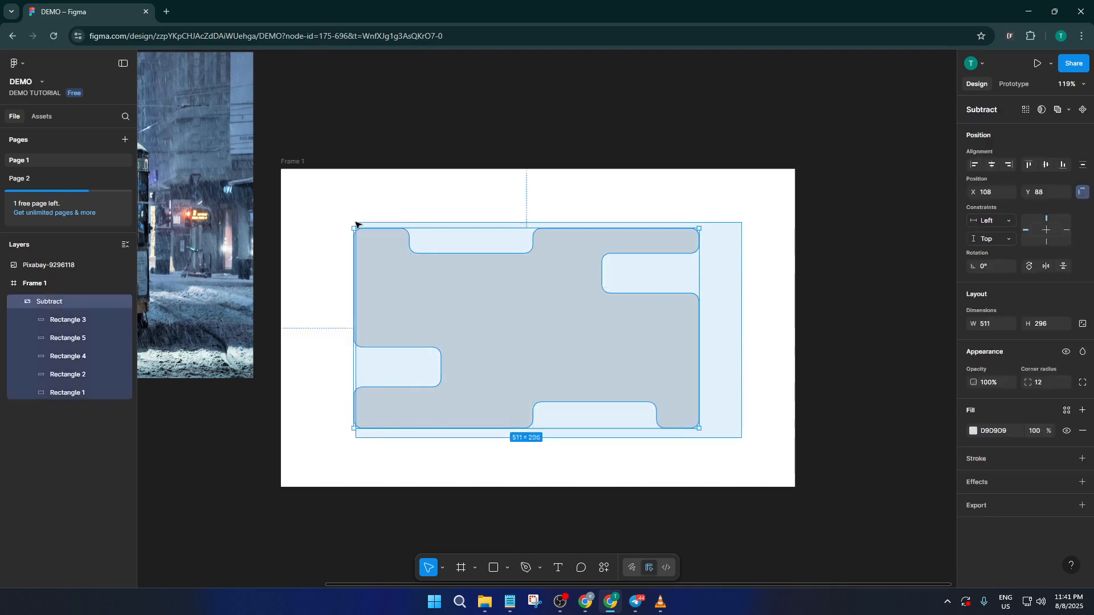
pyautogui.rightClick(459, 273)
pyautogui.moveTo(462, 280)
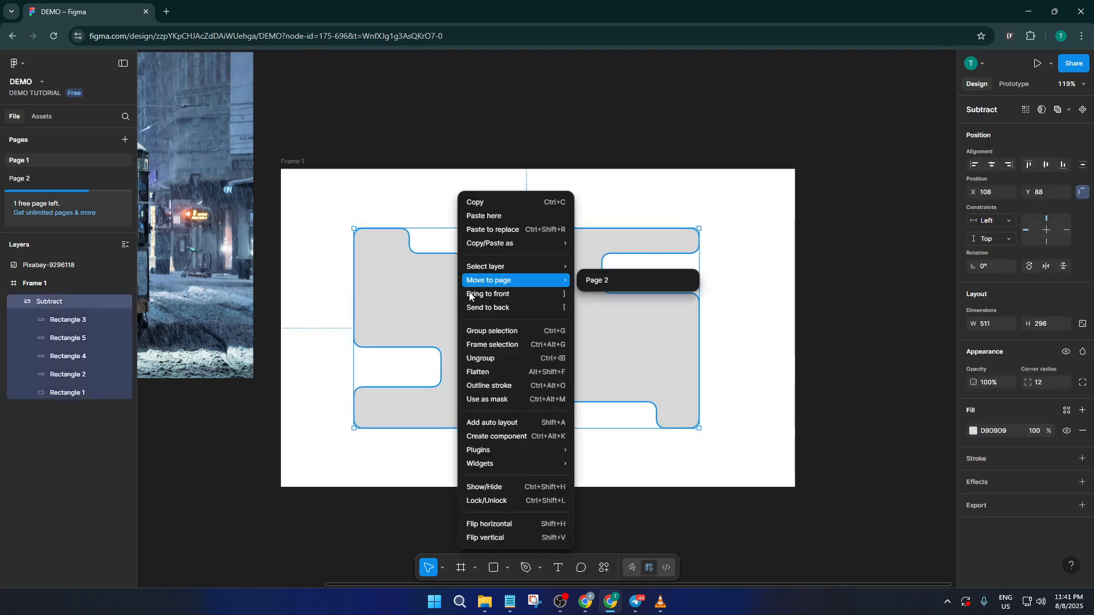
pyautogui.click(485, 331)
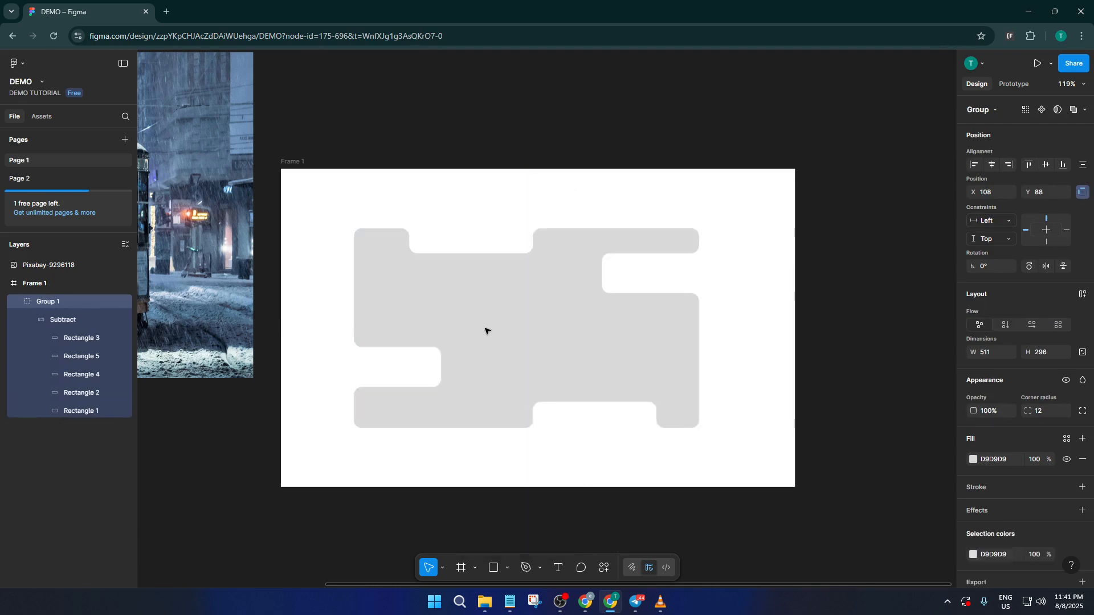
pyautogui.click(735, 380)
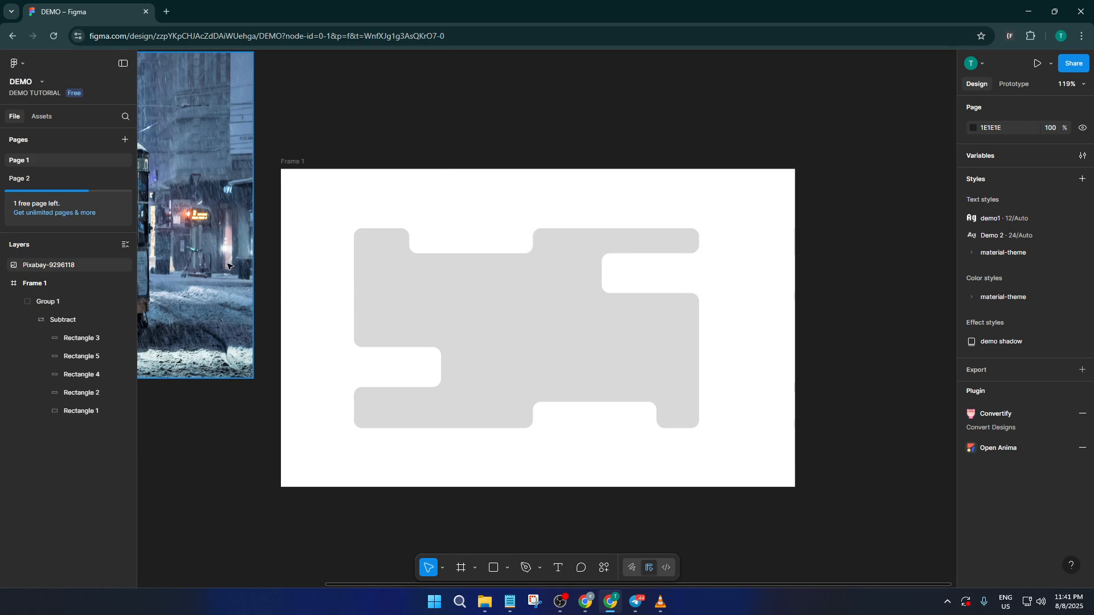
# Step: Move the tram image onto Frame 1 over the grouped shape and use the group as a mask for it
pyautogui.moveTo(227, 266); pyautogui.dragTo(694, 381)
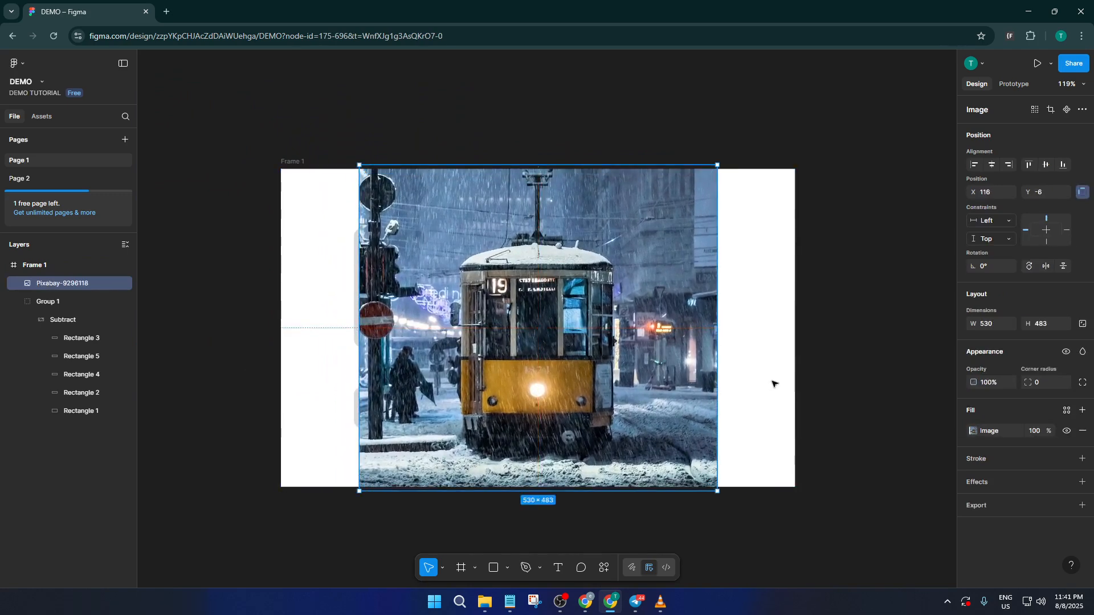
pyautogui.moveTo(779, 398); pyautogui.dragTo(262, 211)
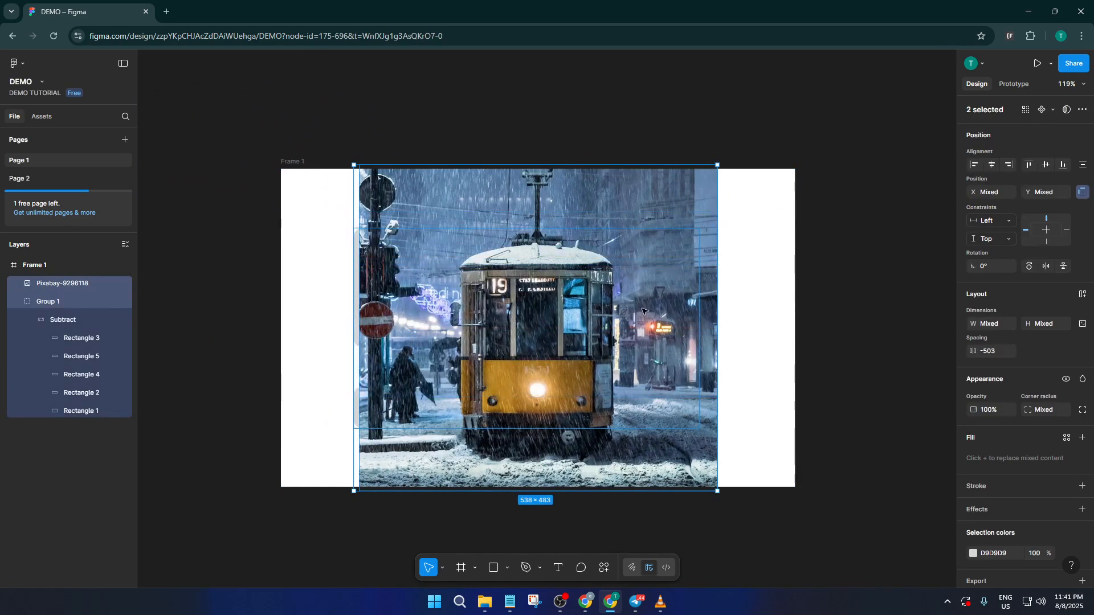
pyautogui.rightClick(580, 315)
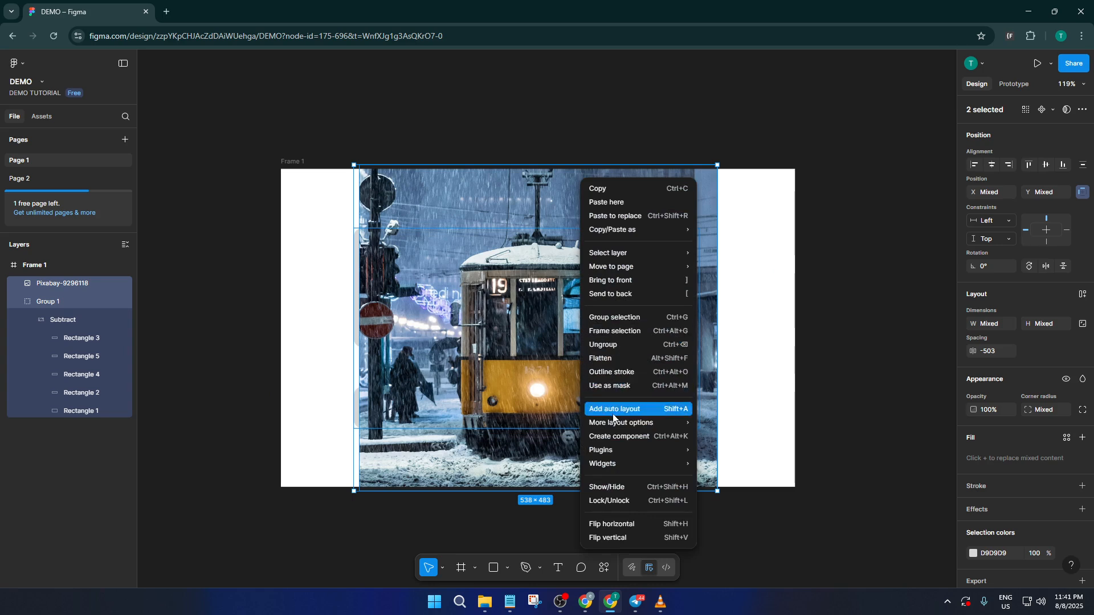
pyautogui.click(624, 387)
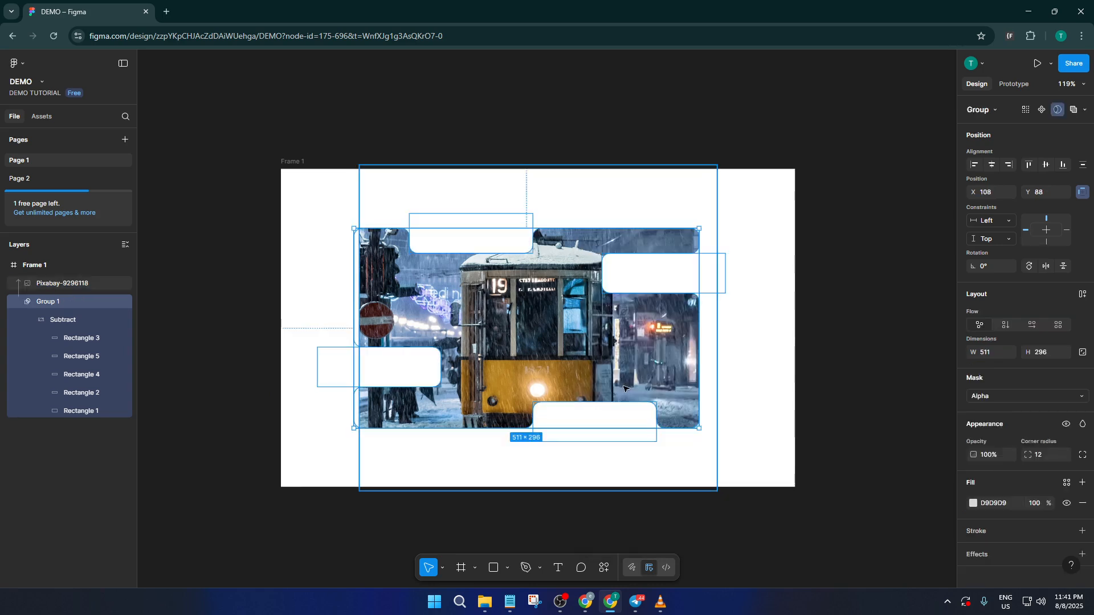
pyautogui.click(732, 457)
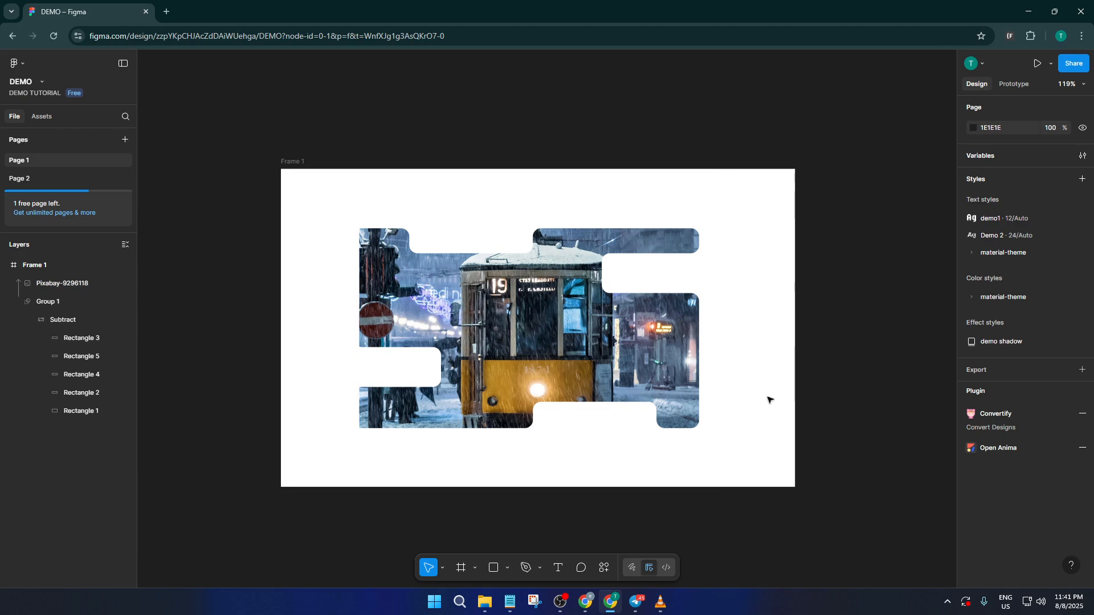
# Step: Shift the masked tram image left to about X 99 so it fills the whole mask shape
pyautogui.click(527, 313)
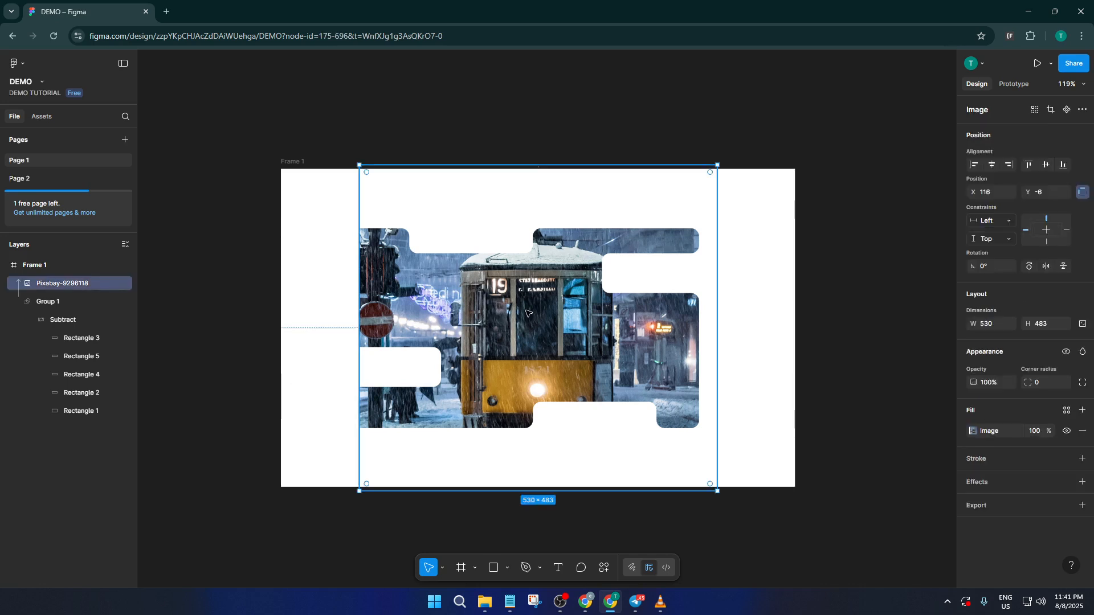
pyautogui.doubleClick(527, 313)
pyautogui.moveTo(527, 313); pyautogui.dragTo(513, 312)
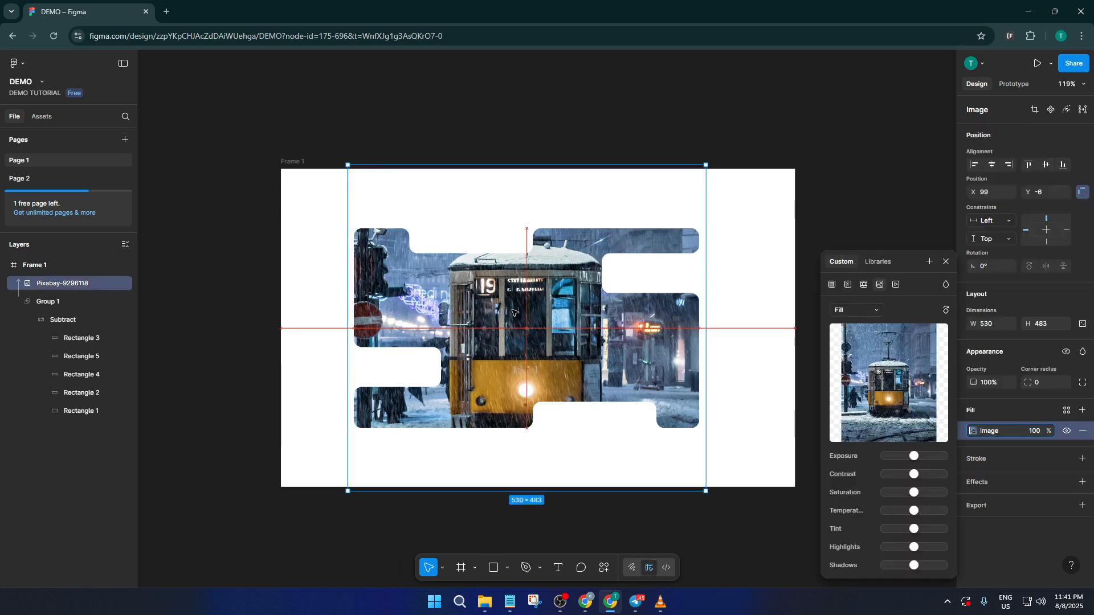
pyautogui.click(747, 344)
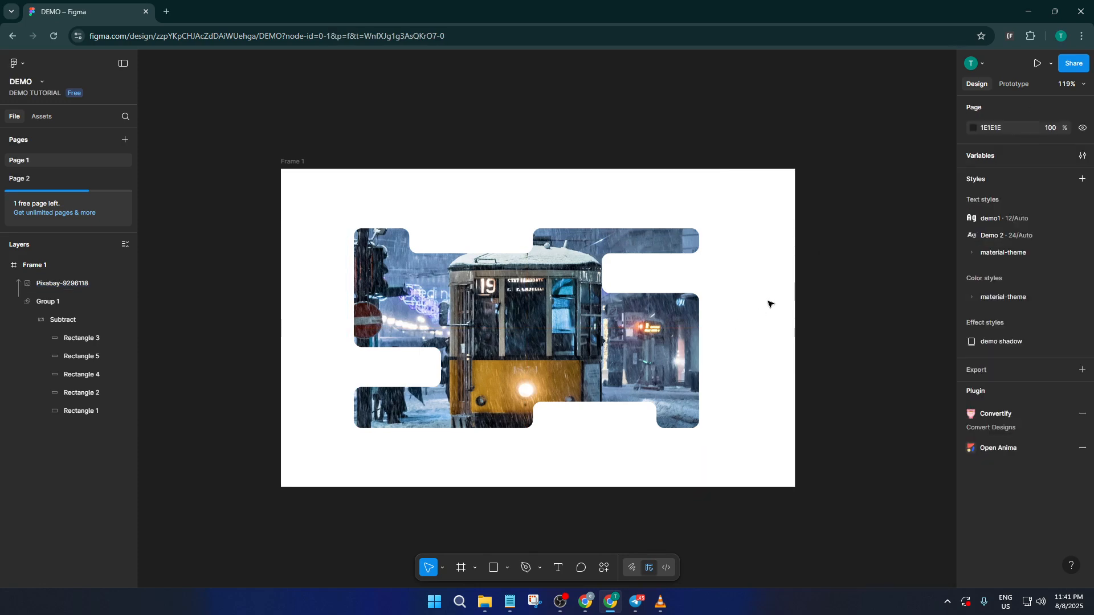